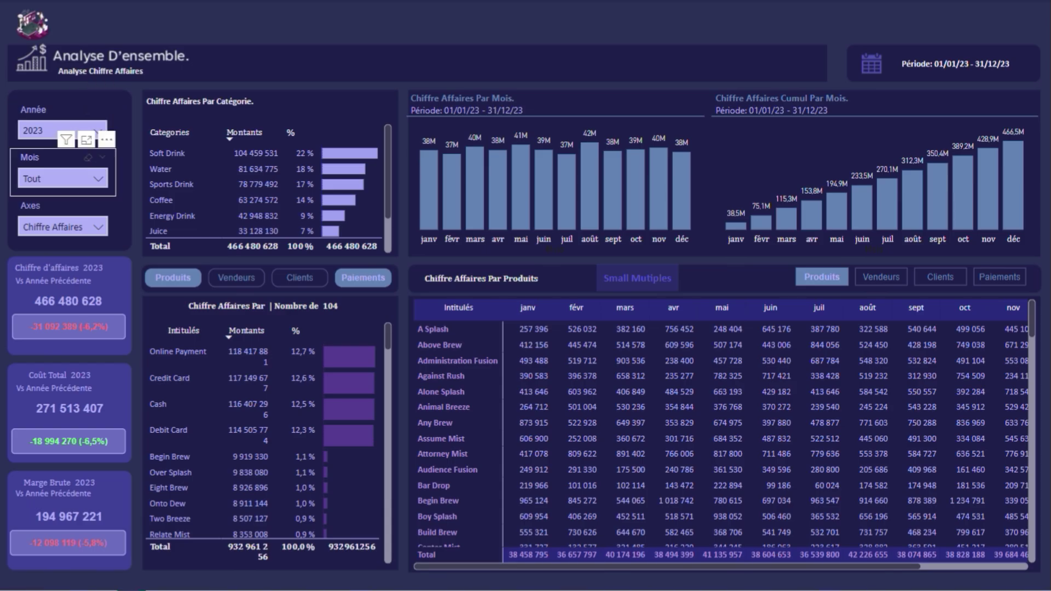
- Switch the report measure through Coût Total, Quantité and Marge, and set it back to Chiffre Affaires
left_click(63, 227)
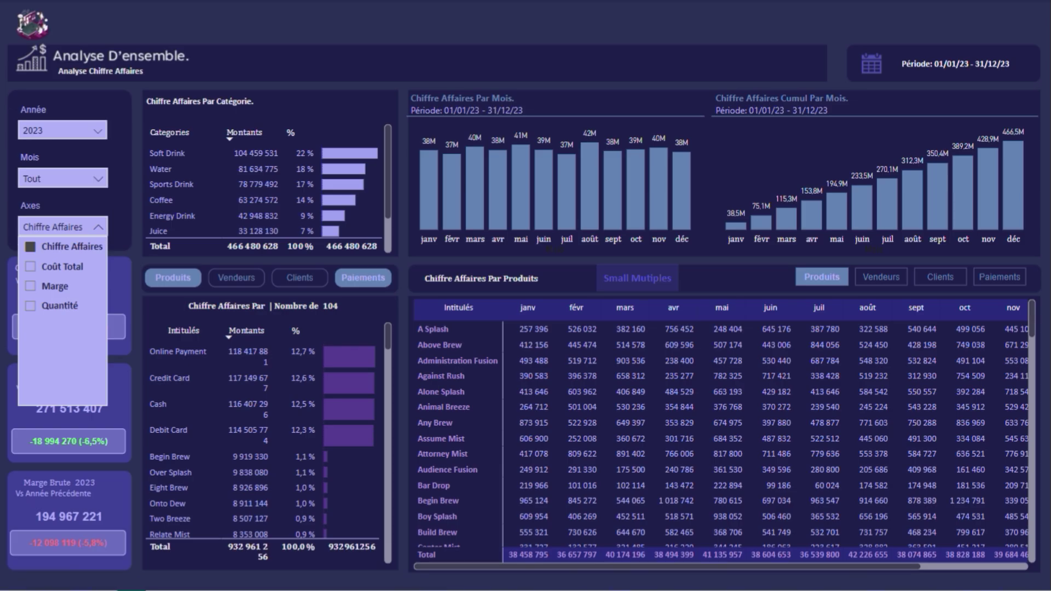
left_click(62, 267)
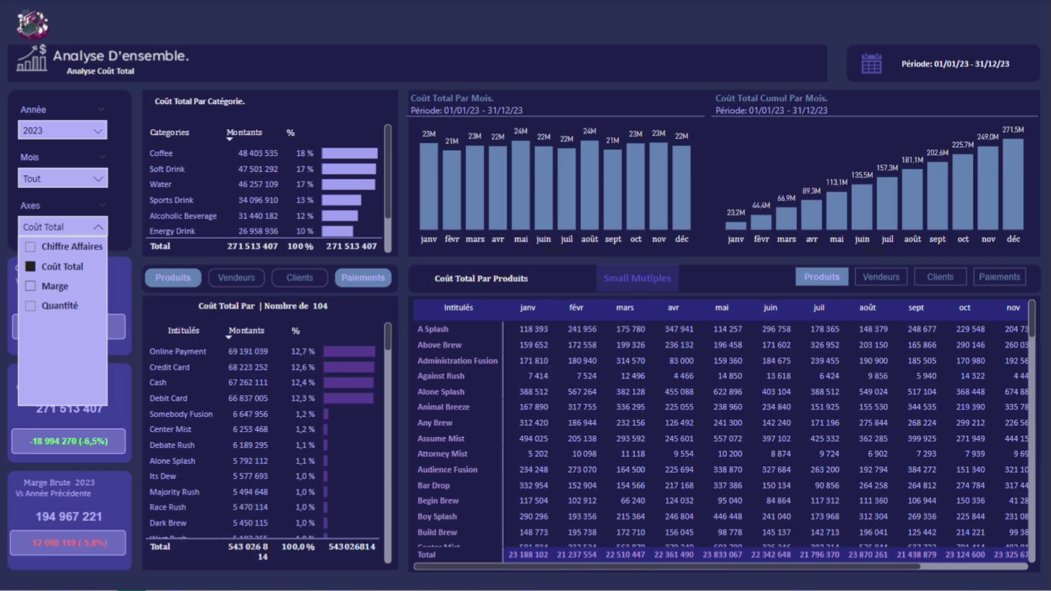
left_click(54, 286)
left_click(59, 306)
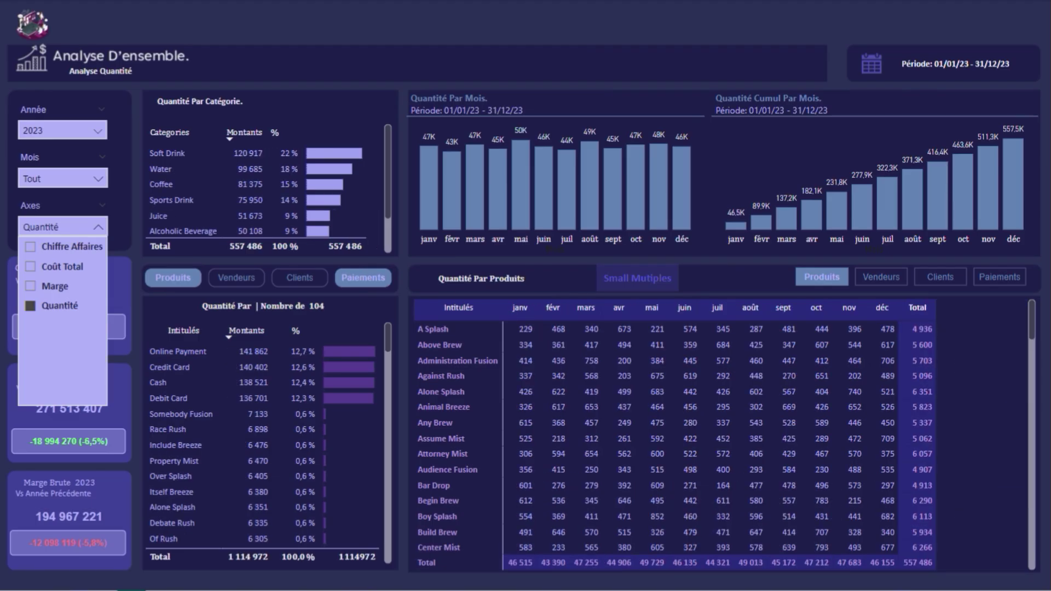
left_click(54, 286)
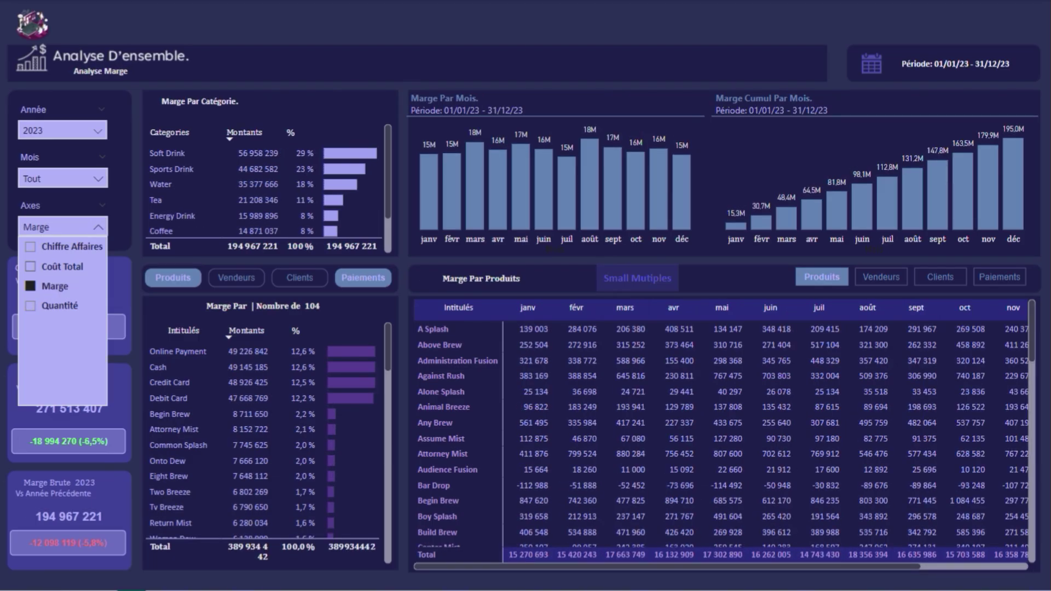
left_click(61, 267)
left_click(62, 246)
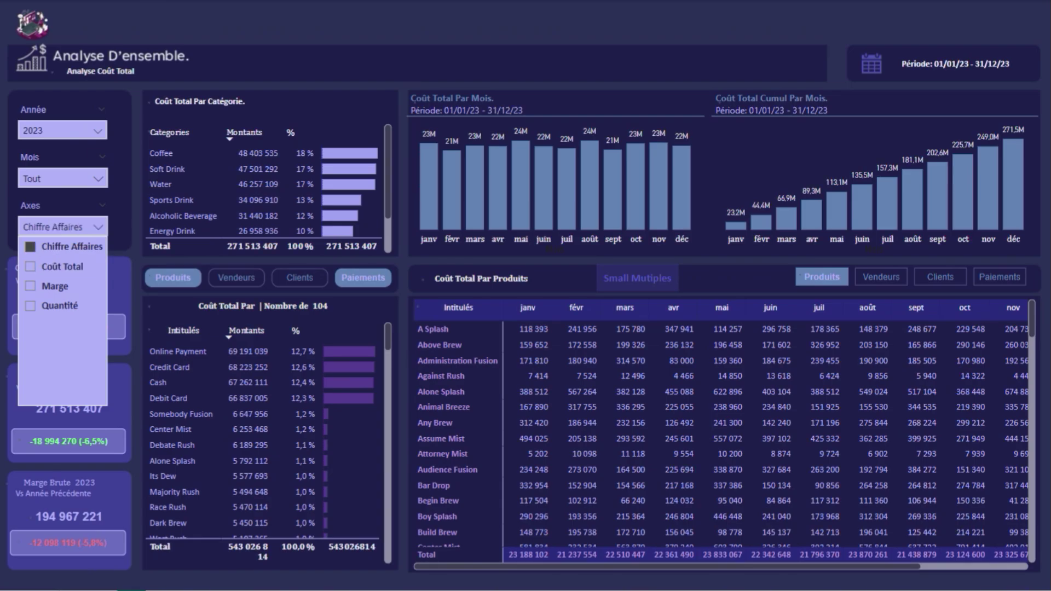
key("Escape")
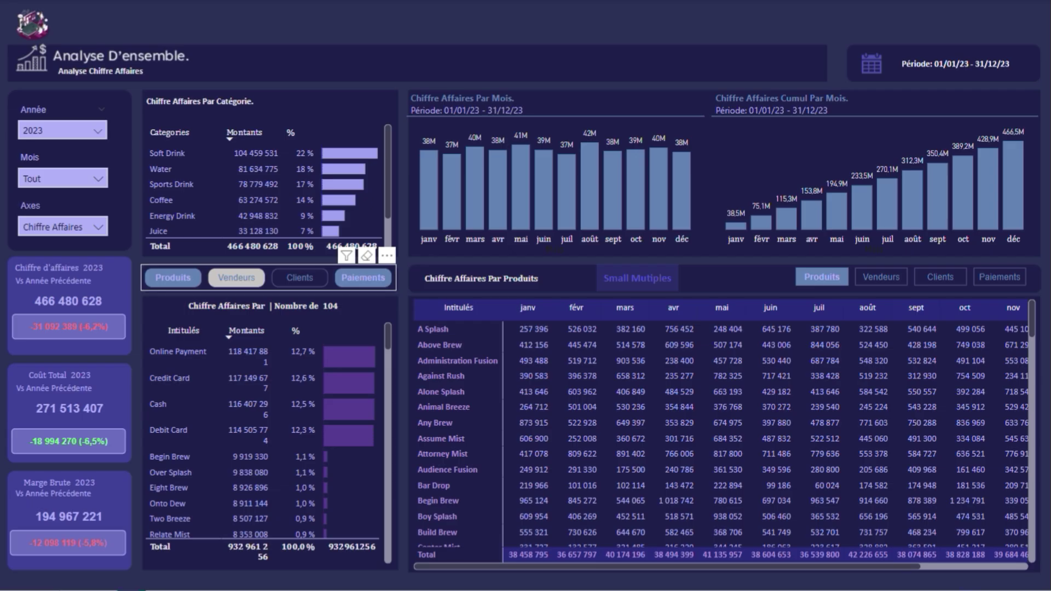
- View the ranking table of amounts and percentages by Vendeurs, Clients and Paiements, ending on Produits alone
left_click(236, 278)
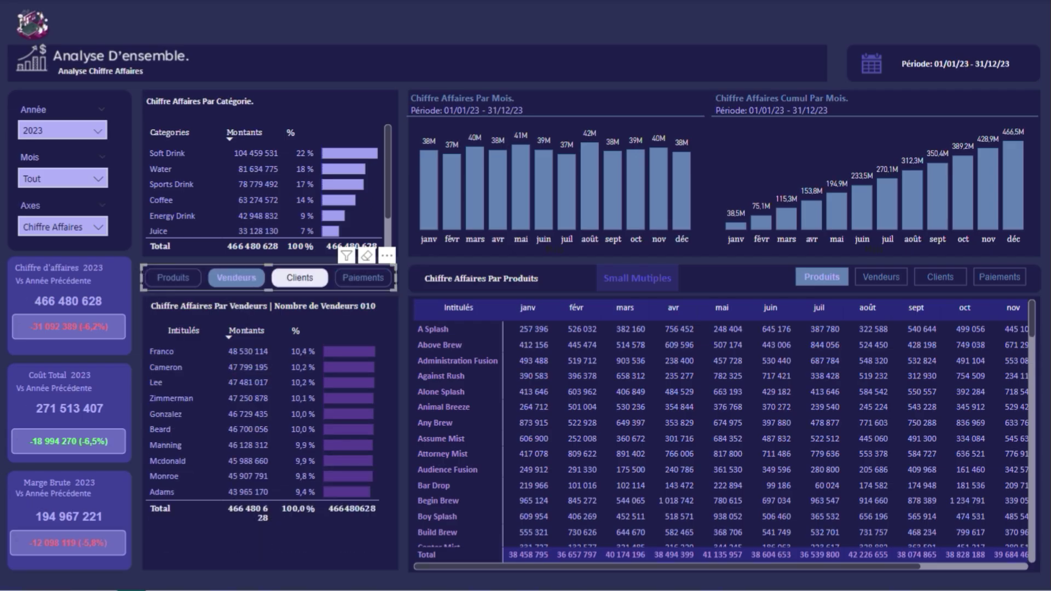
left_click(299, 278)
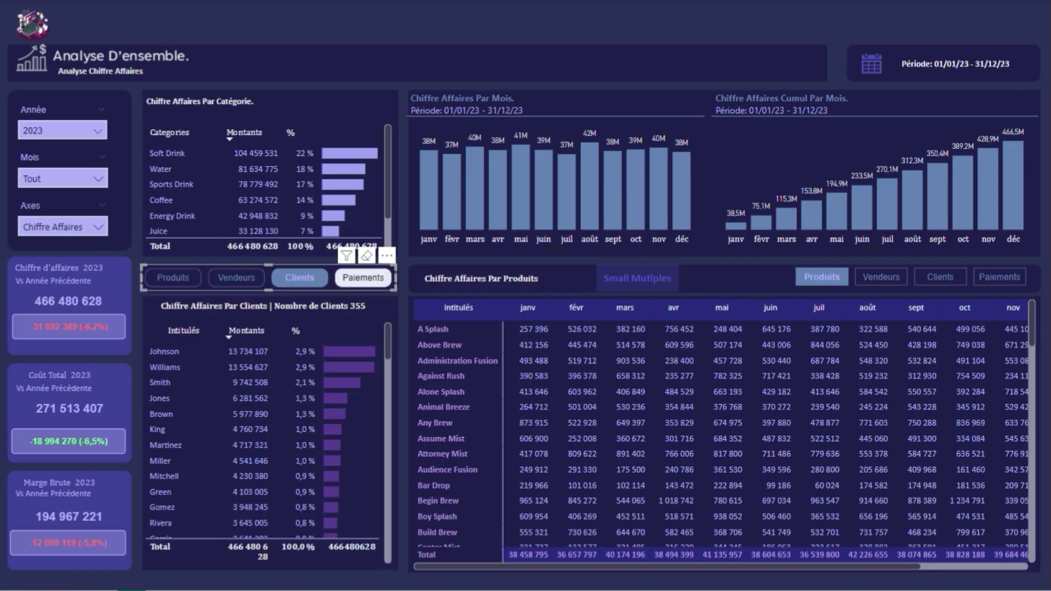
left_click(363, 278)
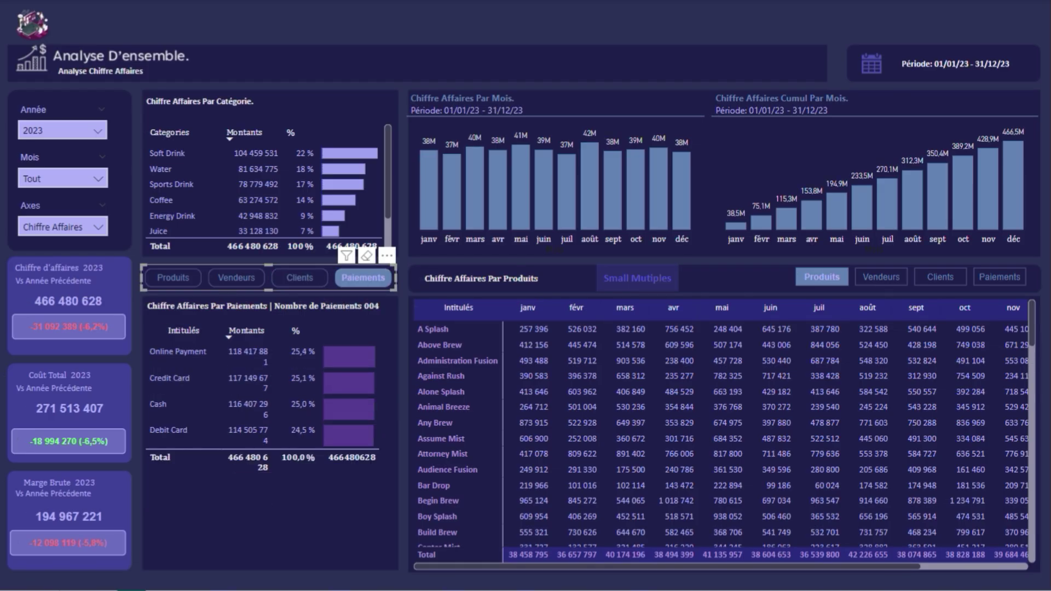
left_click(300, 278)
left_click(236, 278)
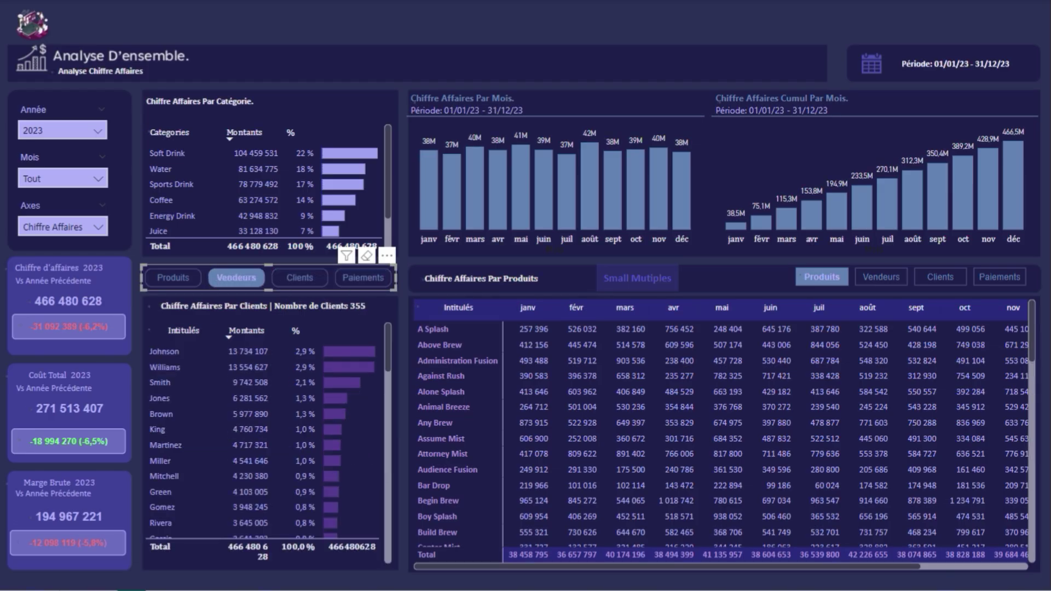
left_click(173, 278)
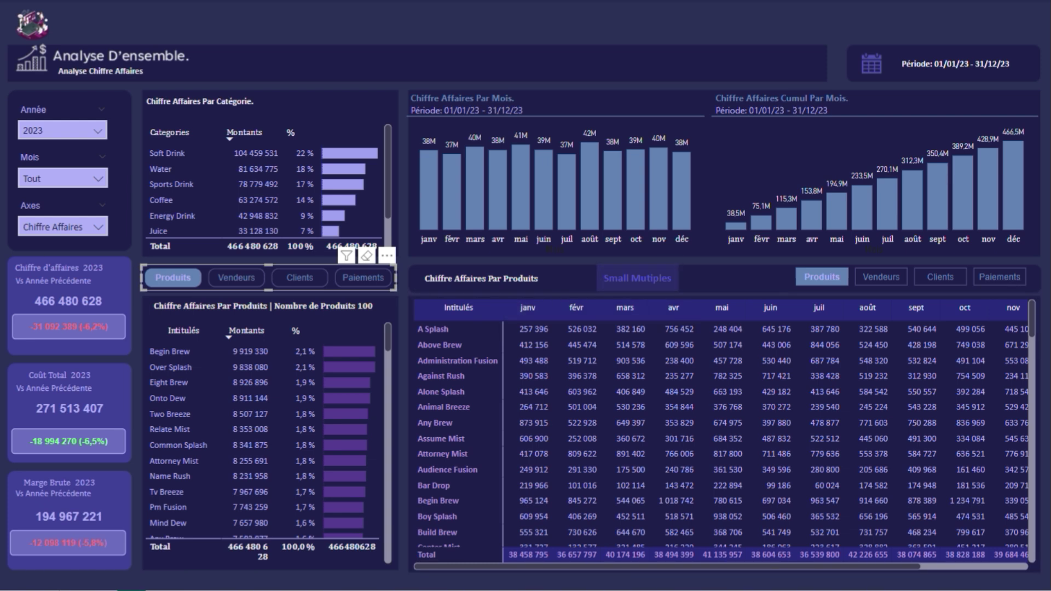
- View the monthly revenue matrix by Vendeurs, Clients and Paiements, and return it to Produits
left_click(881, 277)
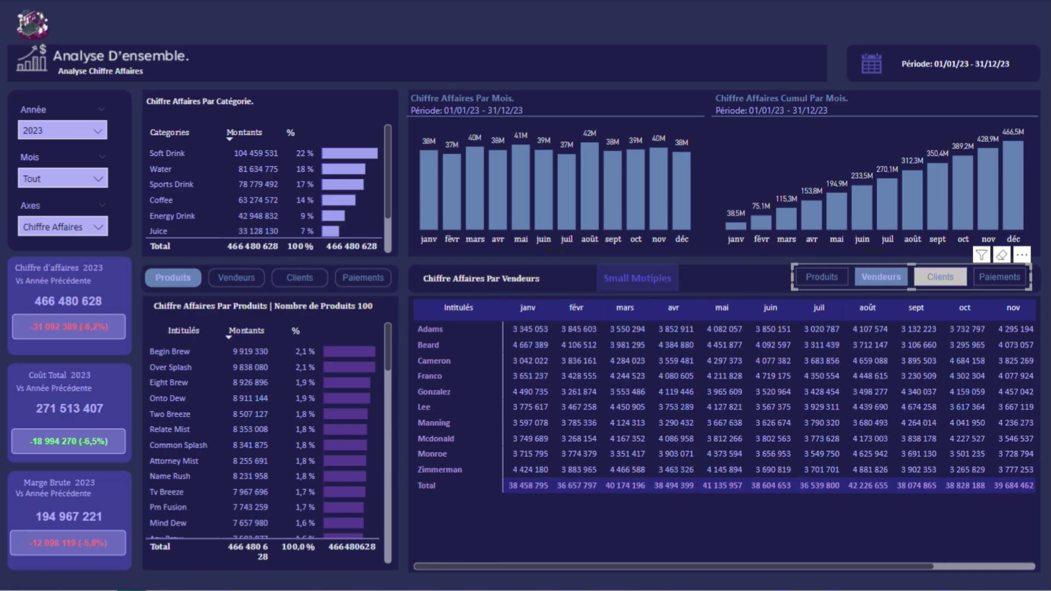
left_click(940, 277)
left_click(1000, 277)
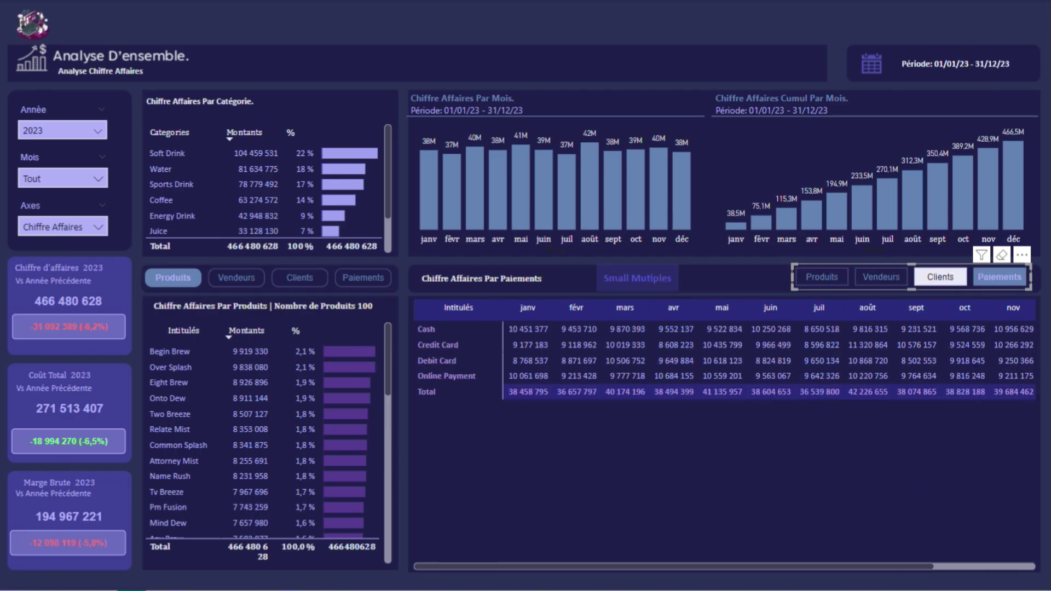
left_click(940, 278)
left_click(882, 277)
left_click(822, 277)
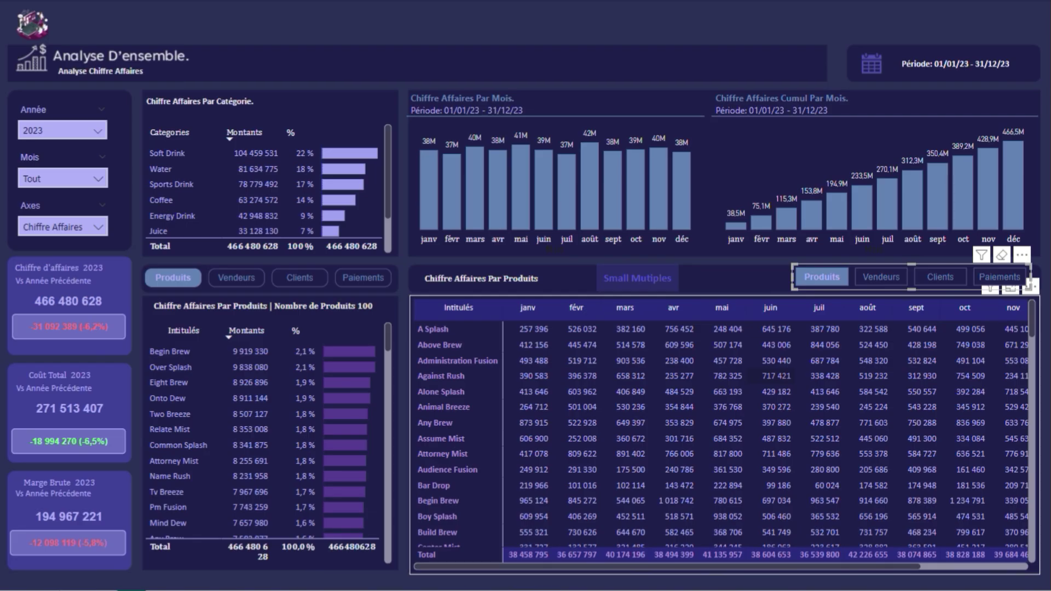
- Follow the link to the small multiples view and look through the year-to-date charts of the individual products
left_click(637, 278, "ctrl")
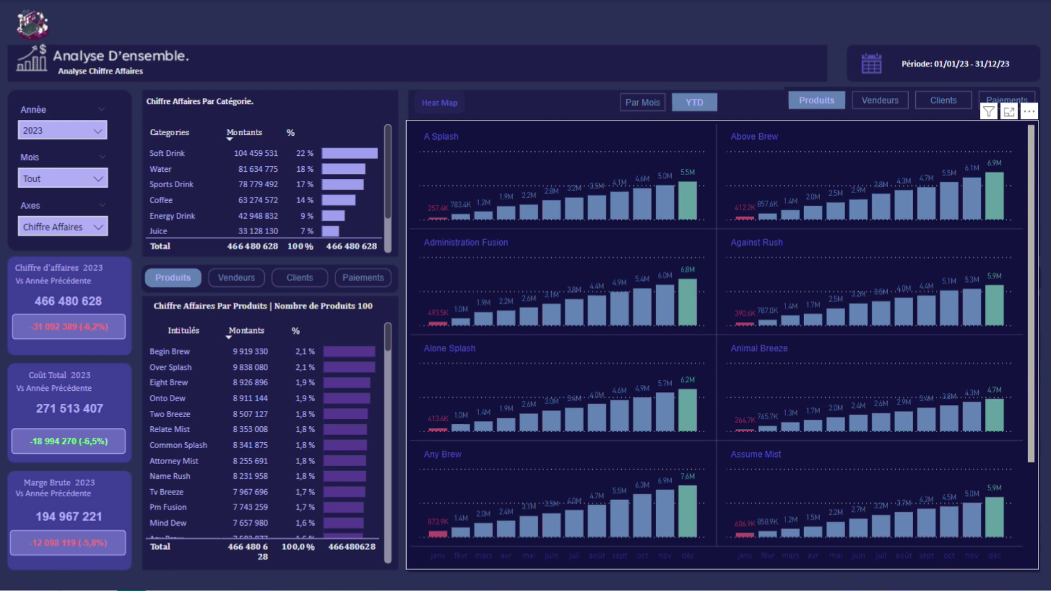
scroll(722, 345, "down", 10)
scroll(723, 345, "down", 4)
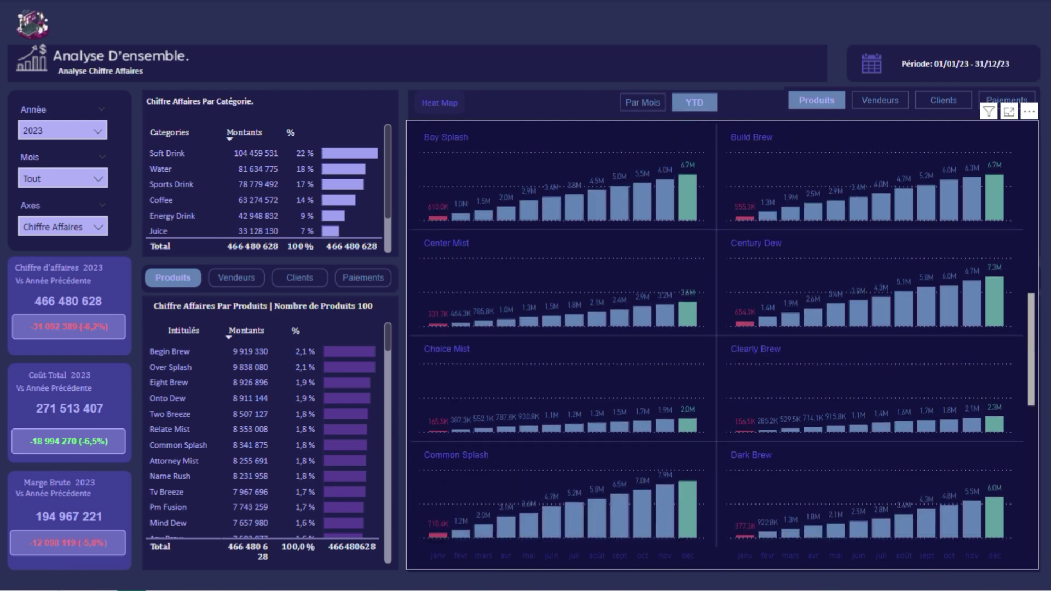
scroll(723, 345, "up", 14)
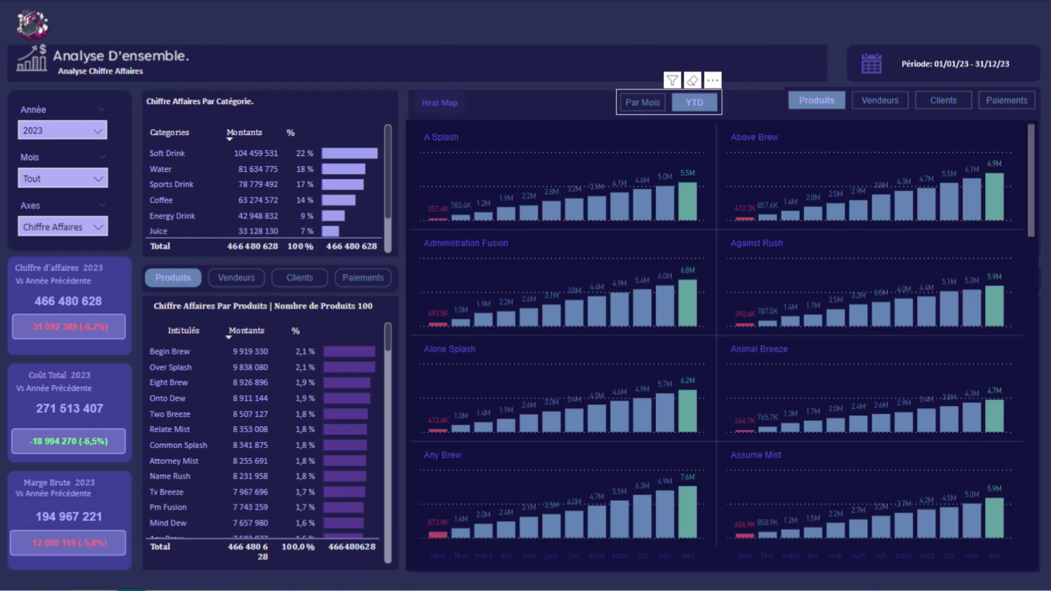
- Toggle the small multiples' period mode from YTD to Par Mois and back to YTD
left_click(694, 103)
left_click(643, 102)
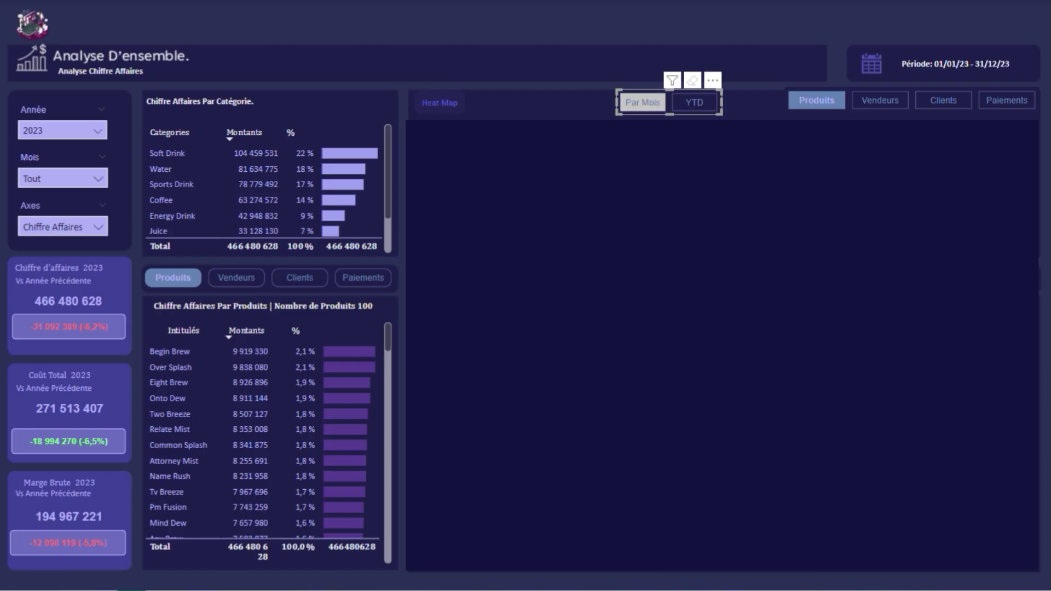
left_click(694, 102)
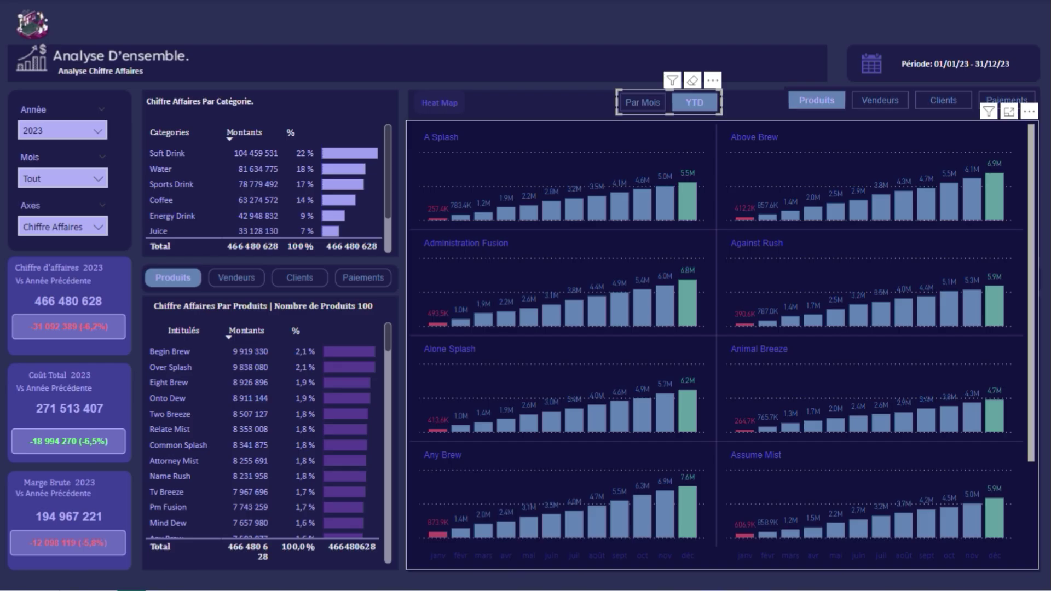
- View the YTD small multiples by Vendeurs, Clients and Paiements, and set them back to Produits
left_click(880, 100)
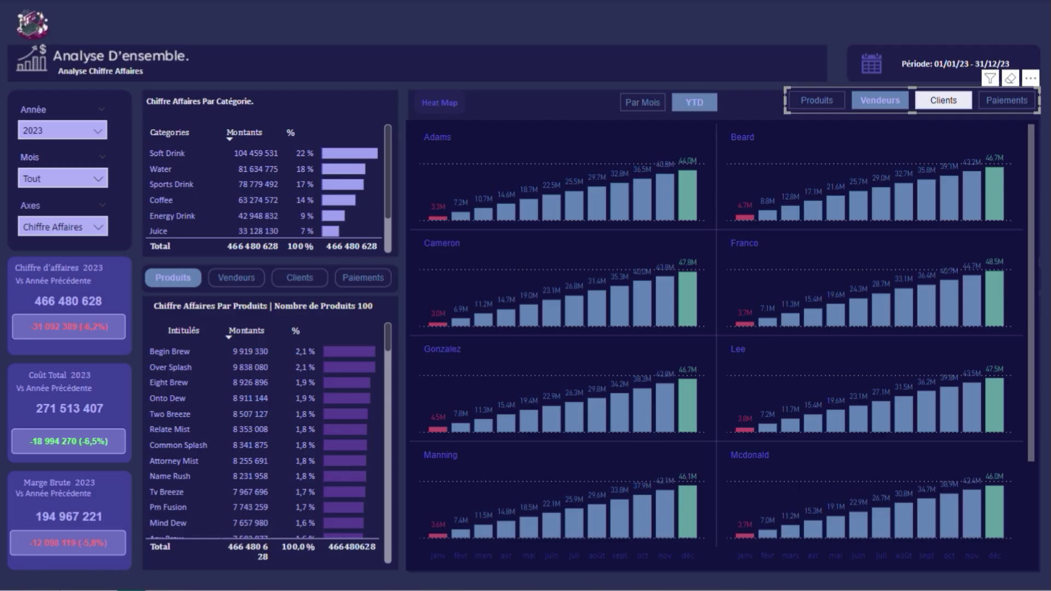
left_click(943, 100)
left_click(1007, 100)
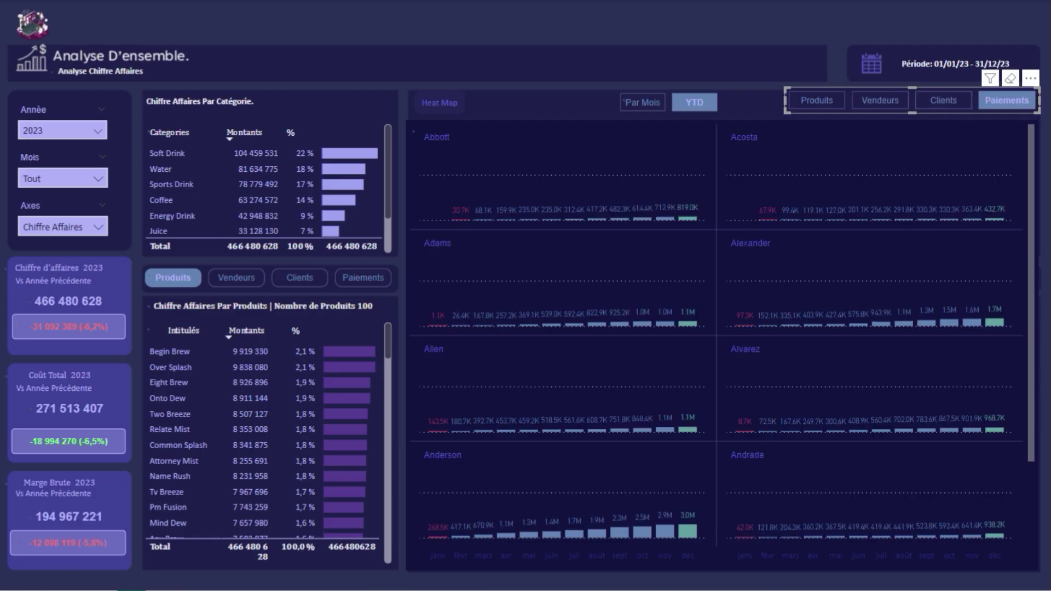
left_click(943, 100)
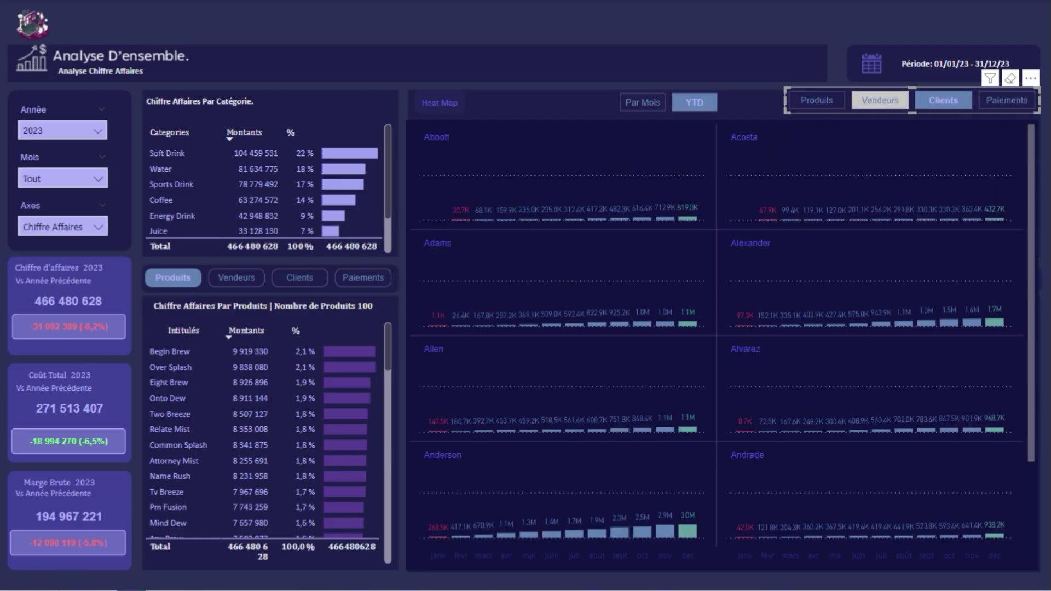
left_click(816, 100)
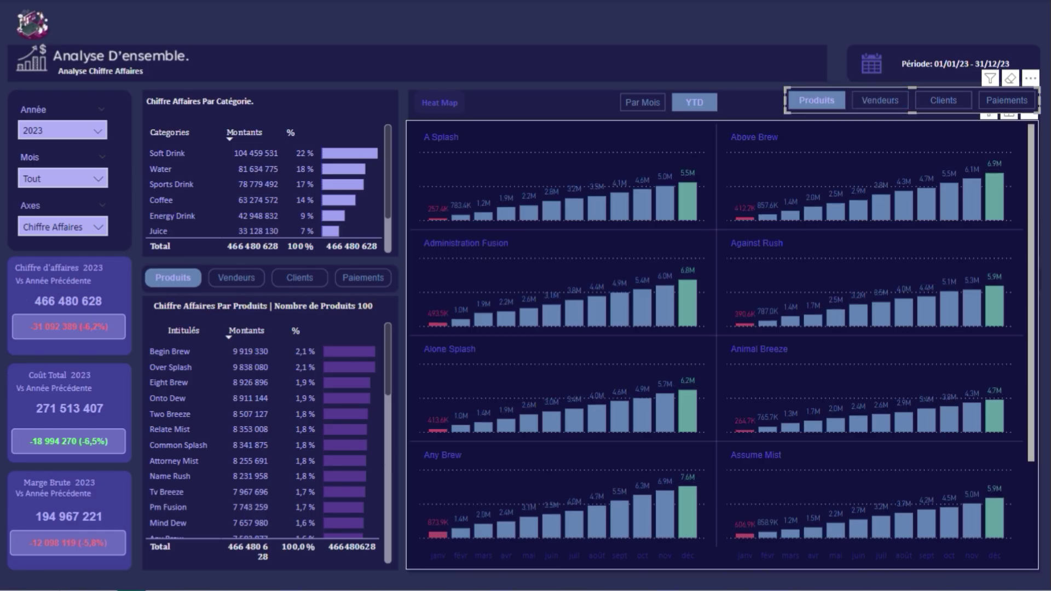
- Compare the product small multiples in Par Mois and YTD mode, and return to the Heat Map view with the monthly matrix
left_click(643, 103)
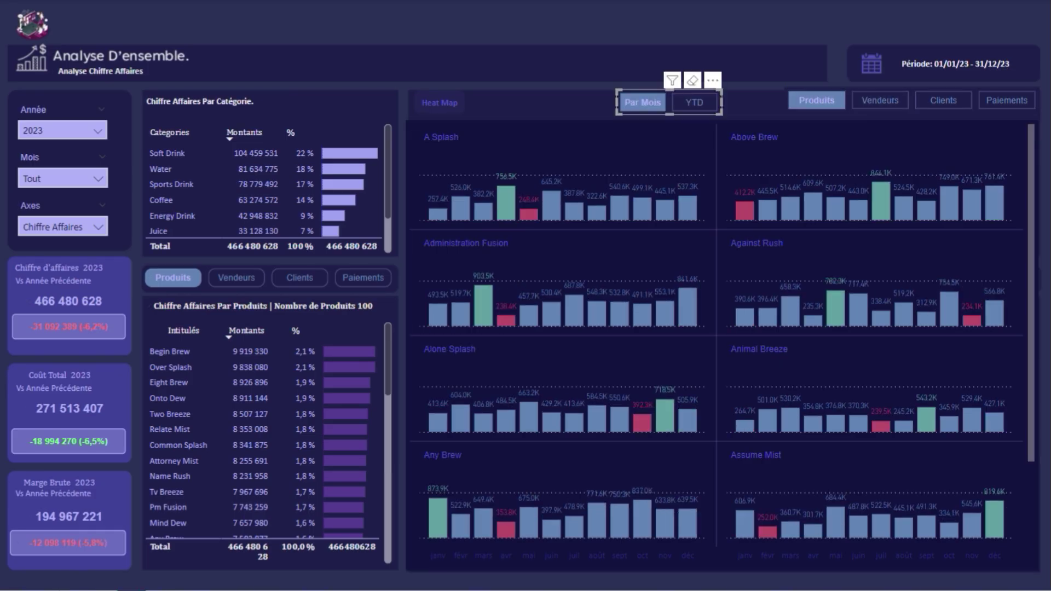
left_click(694, 102)
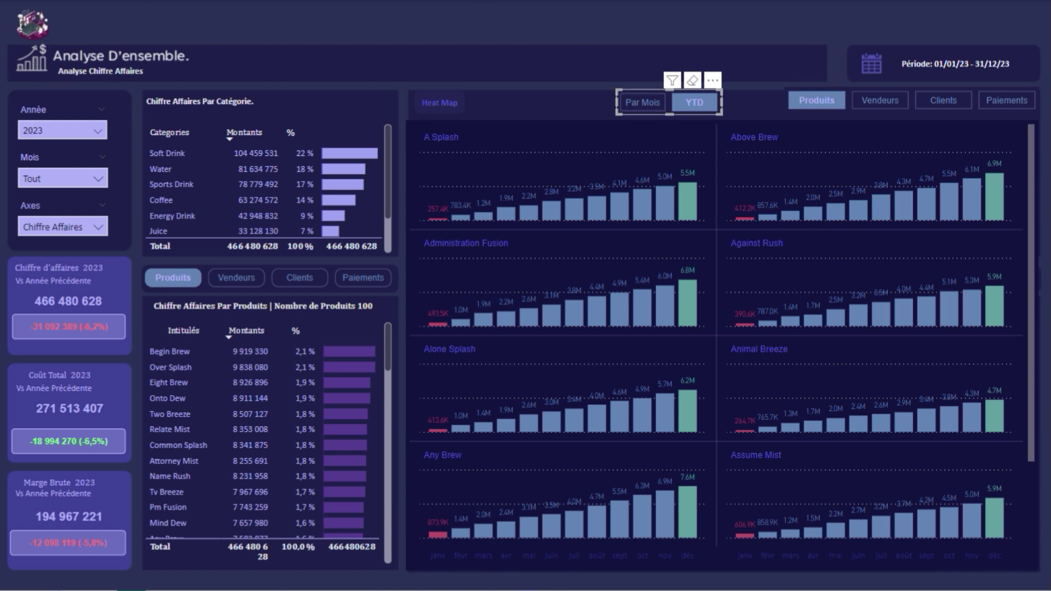
left_click(440, 102)
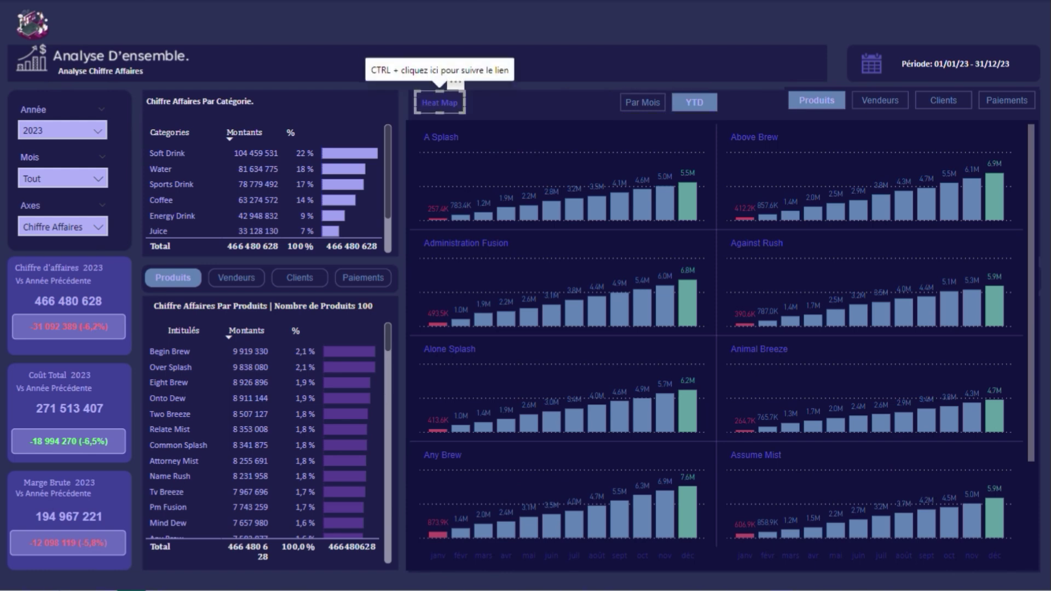
left_click(440, 102, "ctrl")
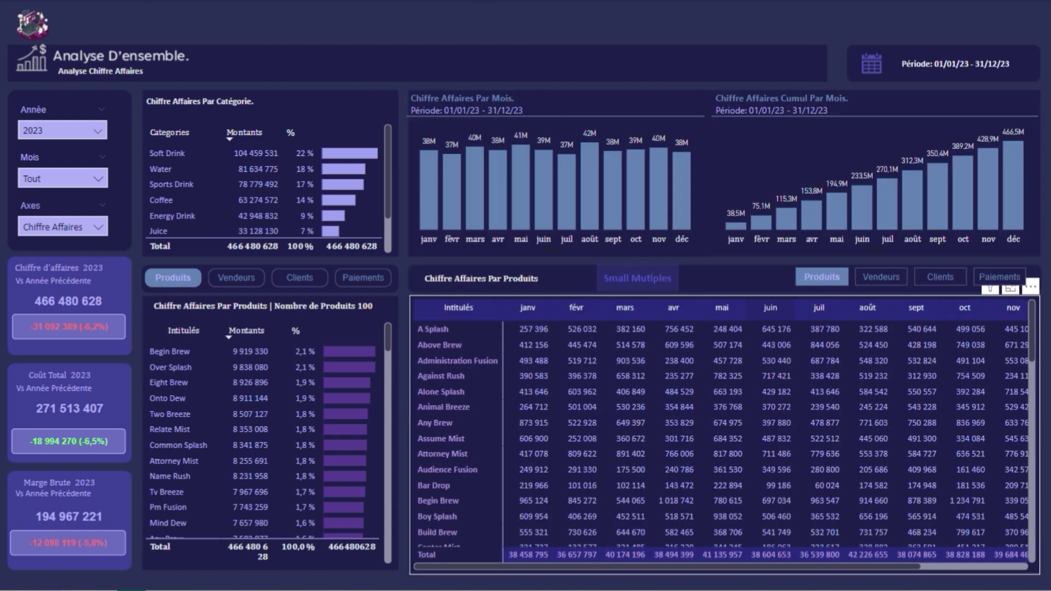
scroll(723, 438, "down", 3)
scroll(723, 438, "up", 3)
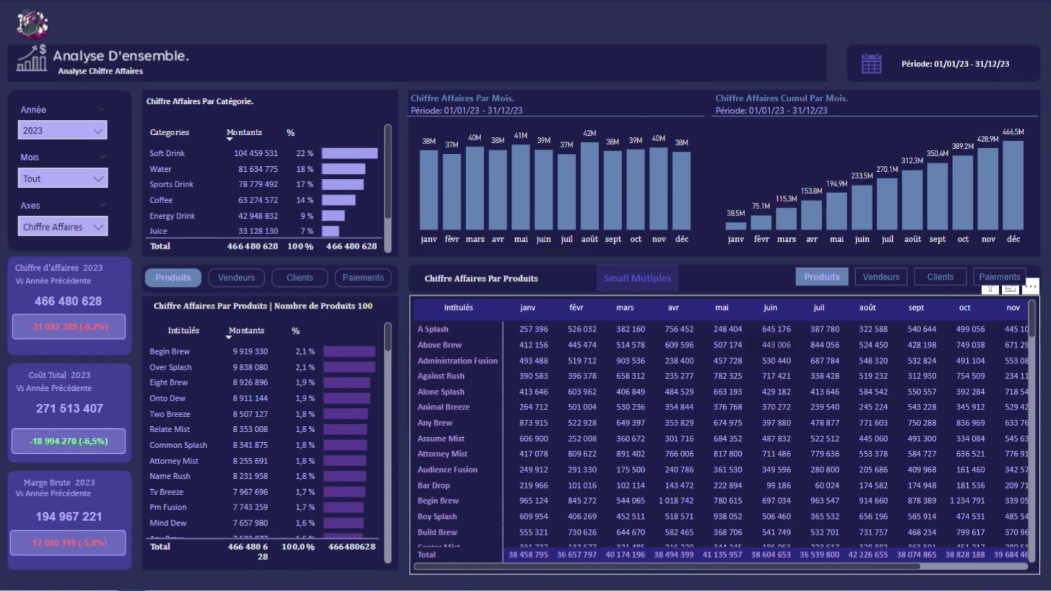